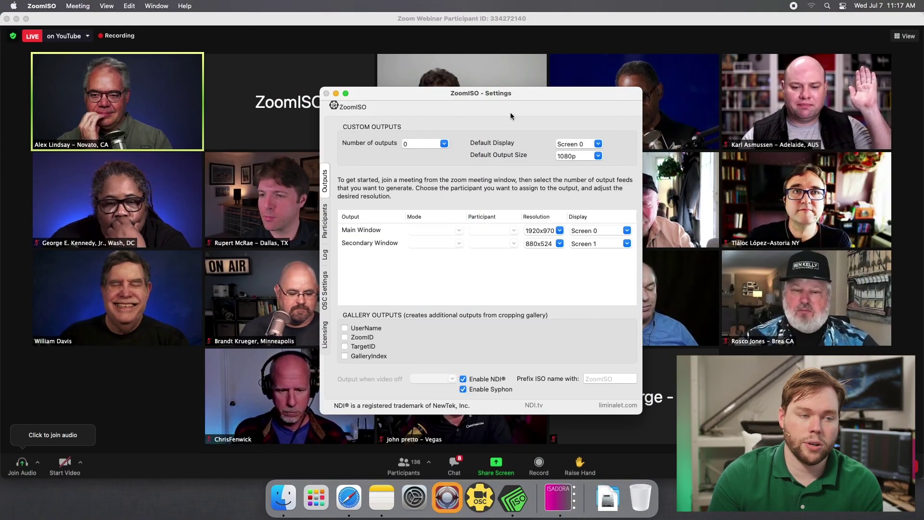
# Set ZoomISO to 1 custom output carrying the top-left participant and enable UserName gallery outputs
pyautogui.click(444, 144)
pyautogui.click(414, 154)
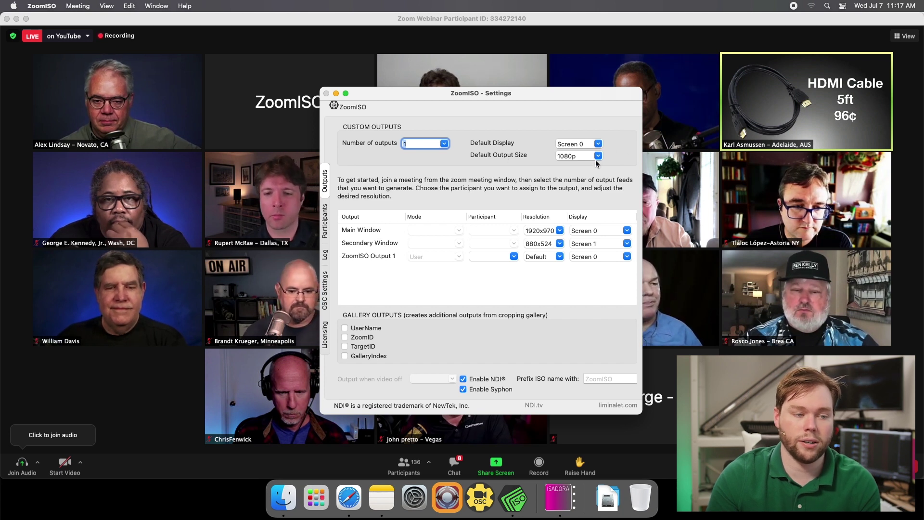
pyautogui.click(514, 256)
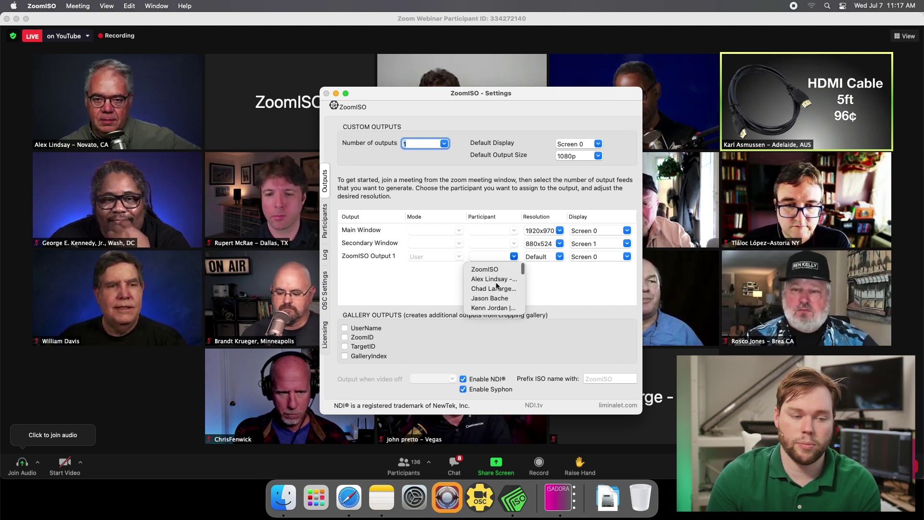
pyautogui.click(494, 279)
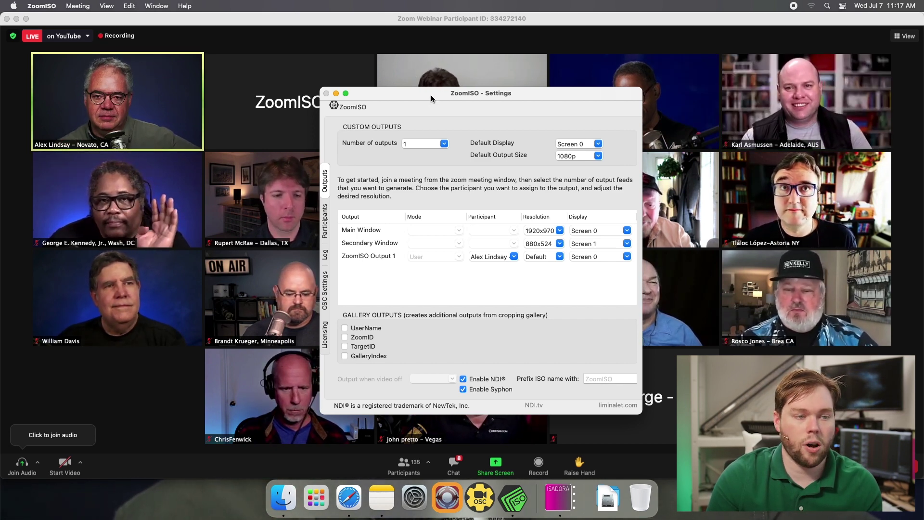
pyautogui.moveTo(431, 95); pyautogui.dragTo(431, 122)
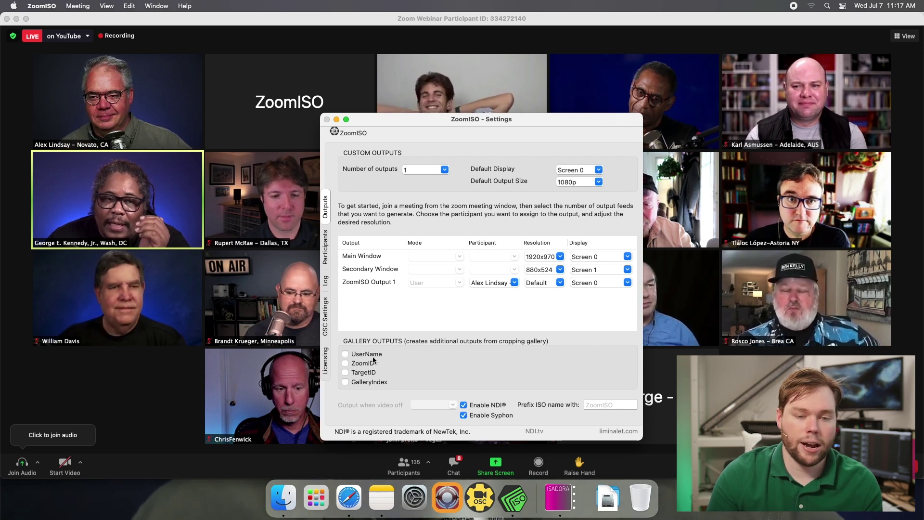
pyautogui.click(345, 353)
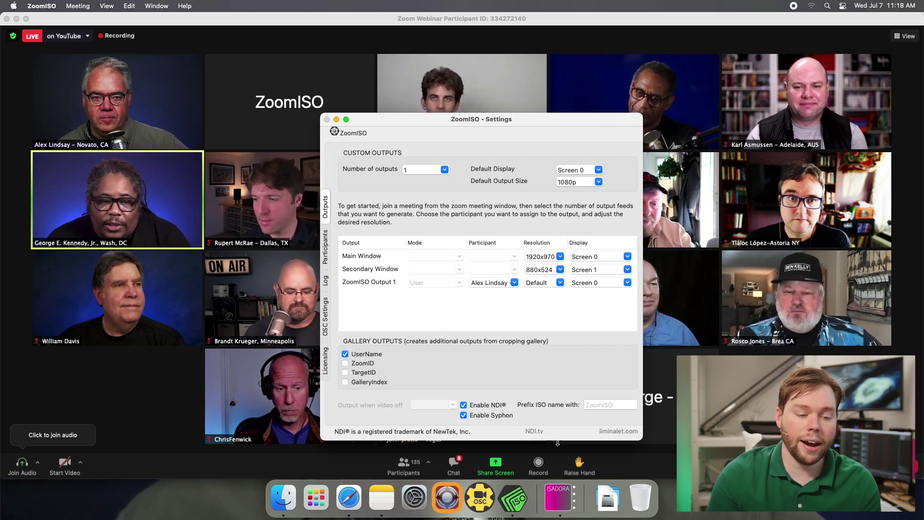
# In Isadora, route a participant's ZoomISO Syphon source into the second Syphon Receiver
pyautogui.click(566, 502)
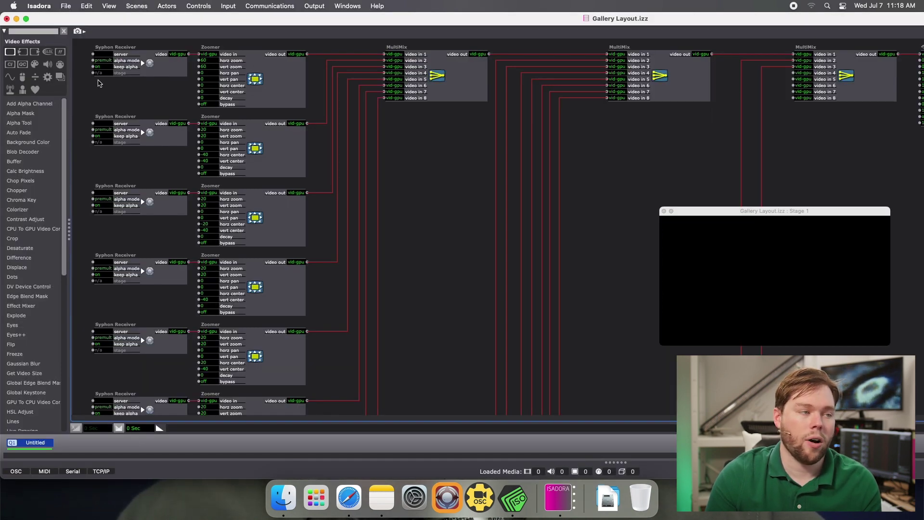
pyautogui.click(103, 124)
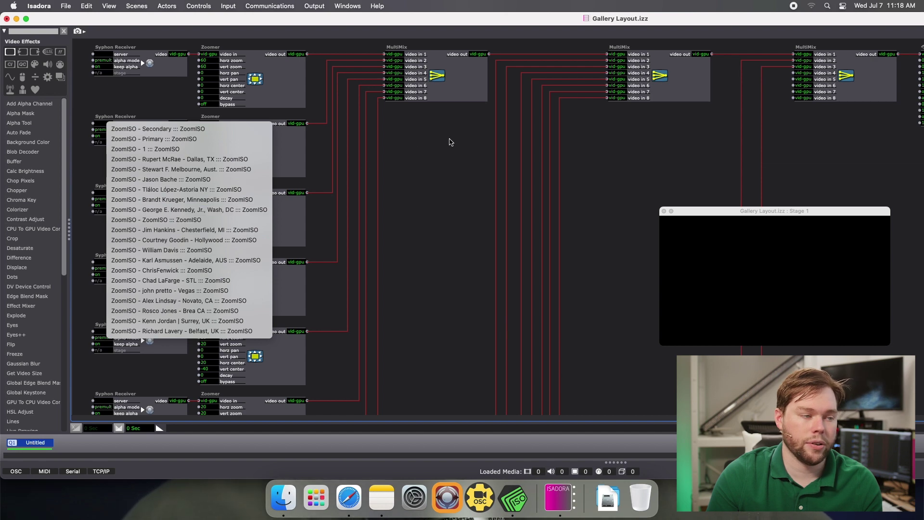
pyautogui.click(105, 127)
pyautogui.click(106, 127)
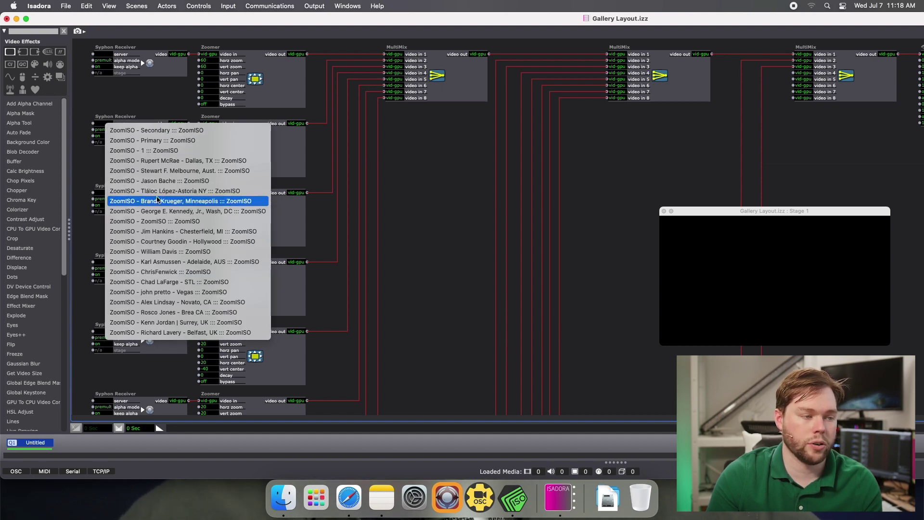
pyautogui.click(144, 191)
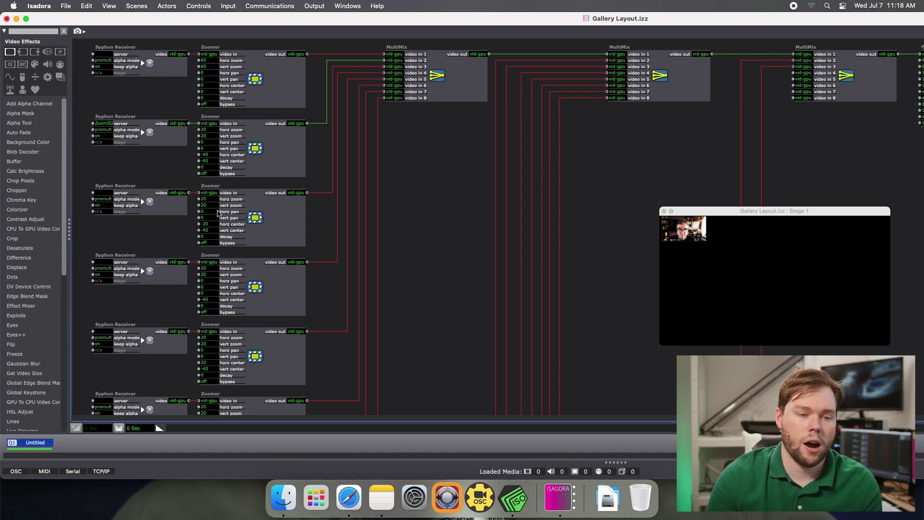
# Drag a participant's tile to row 2, slot 3 of the Zoom gallery and check Isadora's stage
pyautogui.click(513, 498)
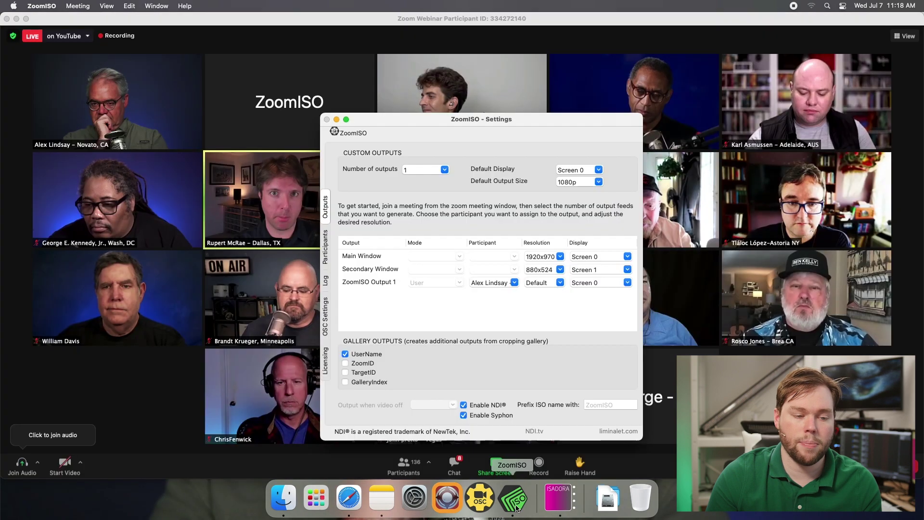
pyautogui.click(766, 294)
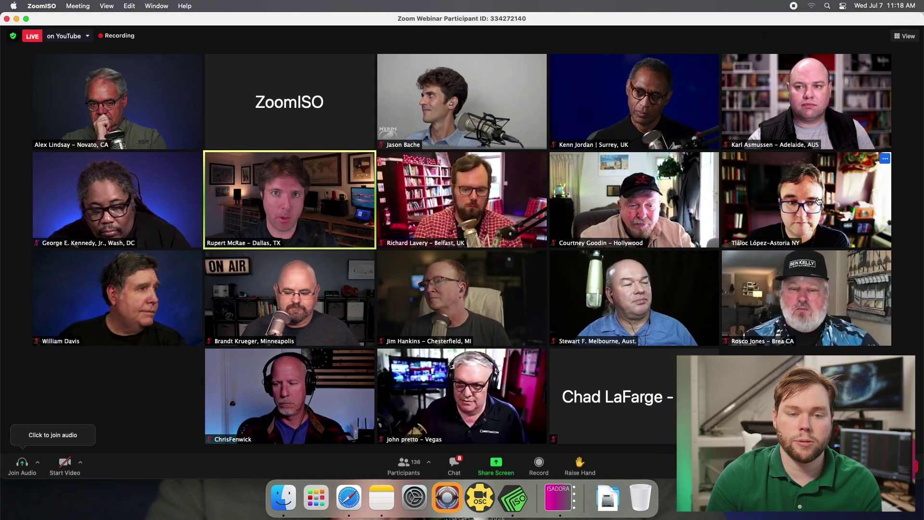
pyautogui.moveTo(659, 202); pyautogui.dragTo(462, 202)
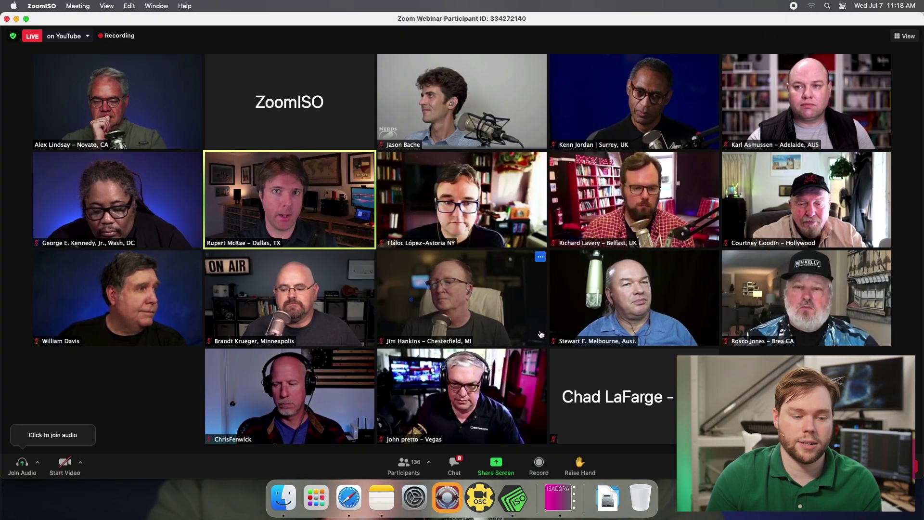
pyautogui.click(558, 498)
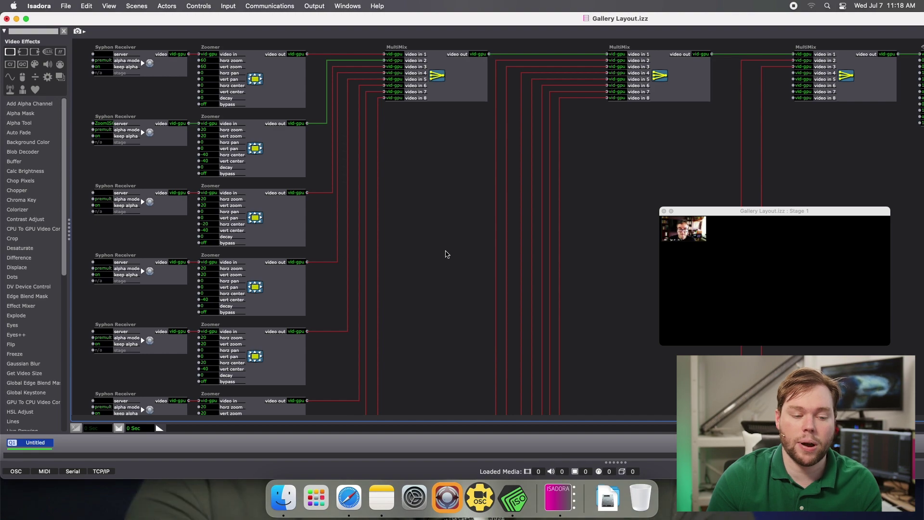
pyautogui.click(512, 501)
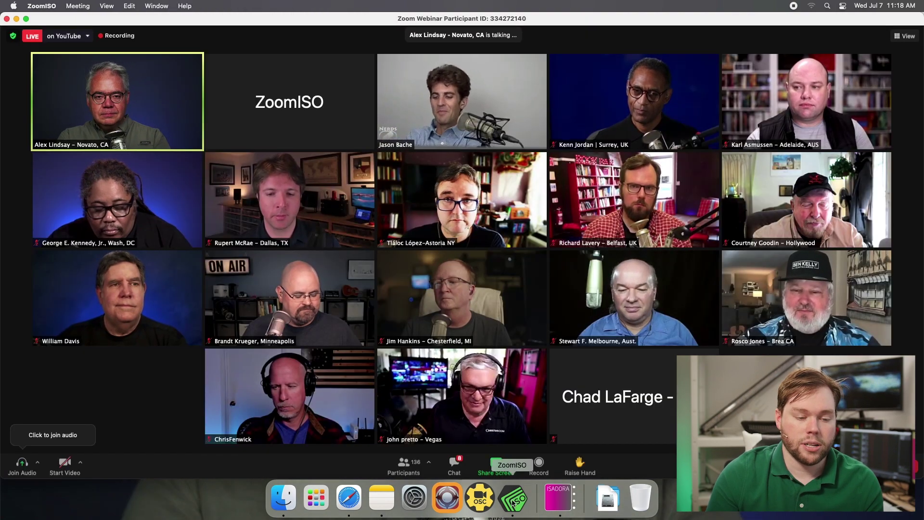
# Bring ZoomISO's settings back with Show All Windows and tick GalleryIndex under Gallery Outputs
pyautogui.rightClick(513, 502)
pyautogui.click(541, 438)
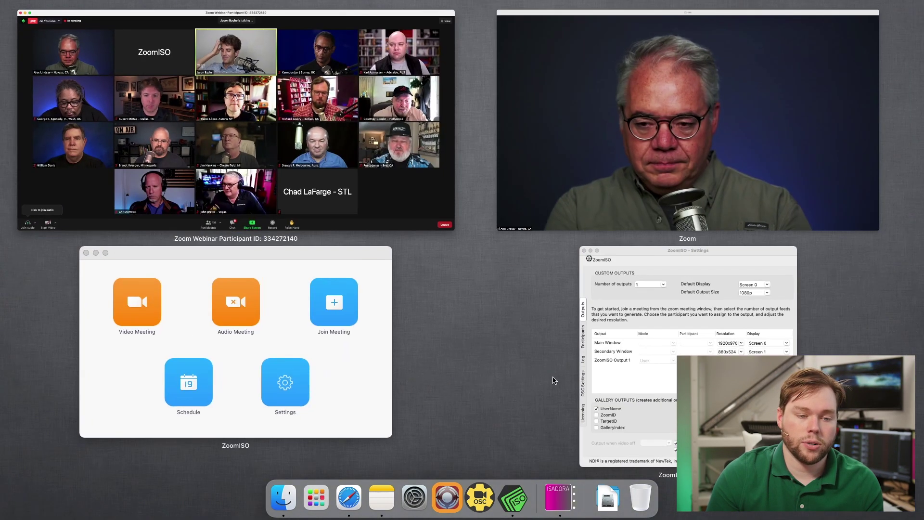
pyautogui.click(642, 377)
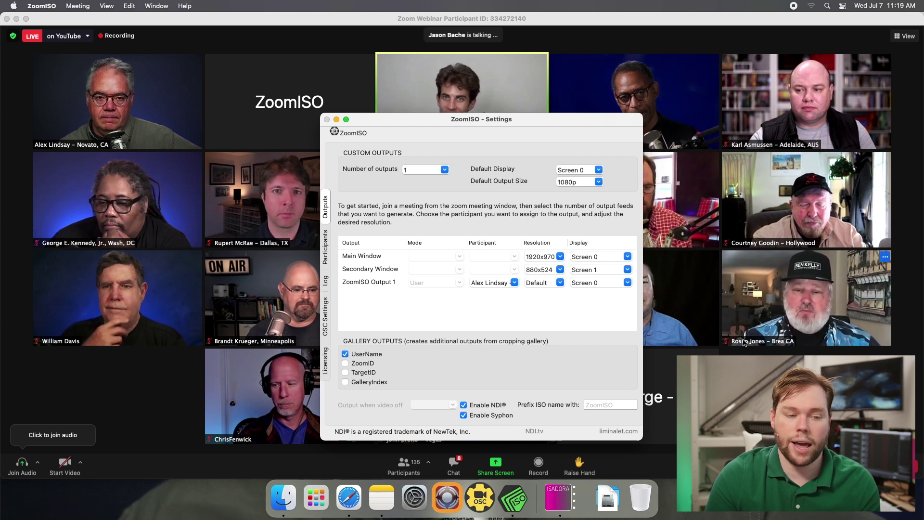
pyautogui.click(345, 382)
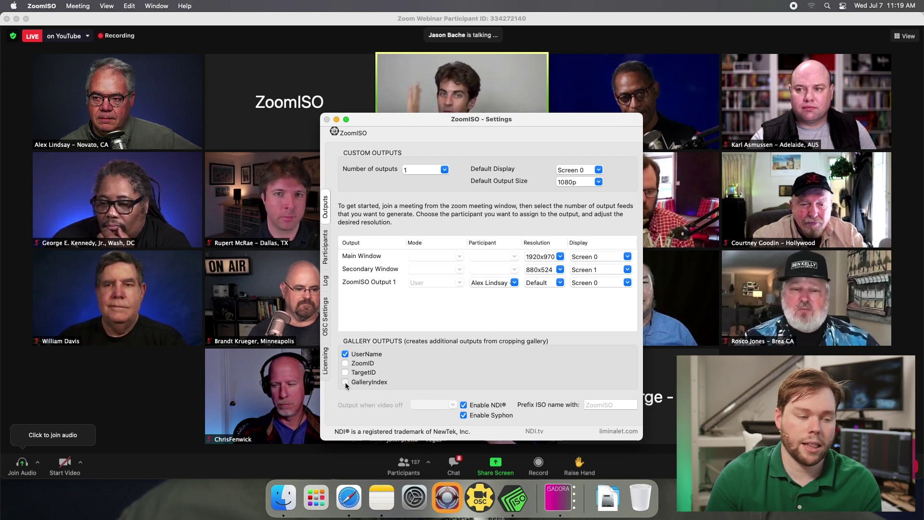
# Set Isadora's second Syphon Receiver to the ZoomISO - GalleryIndex 0 feed
pyautogui.click(558, 496)
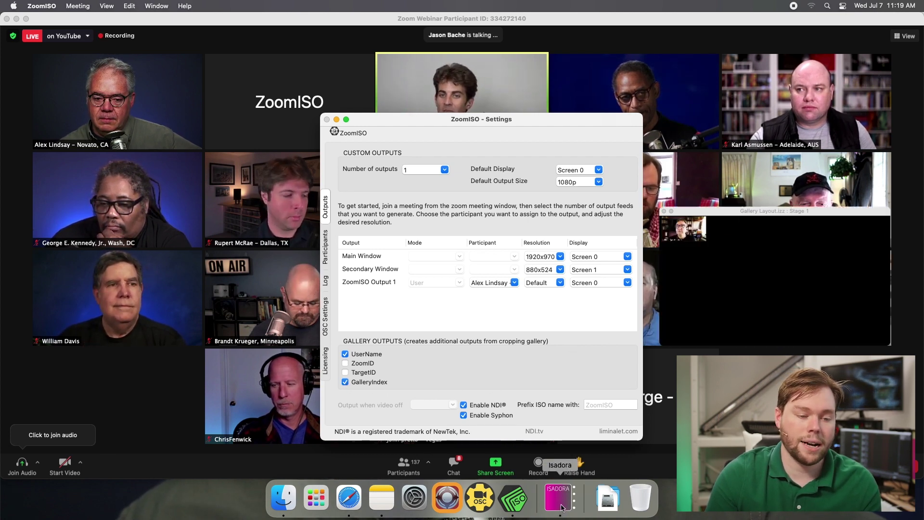
pyautogui.click(107, 127)
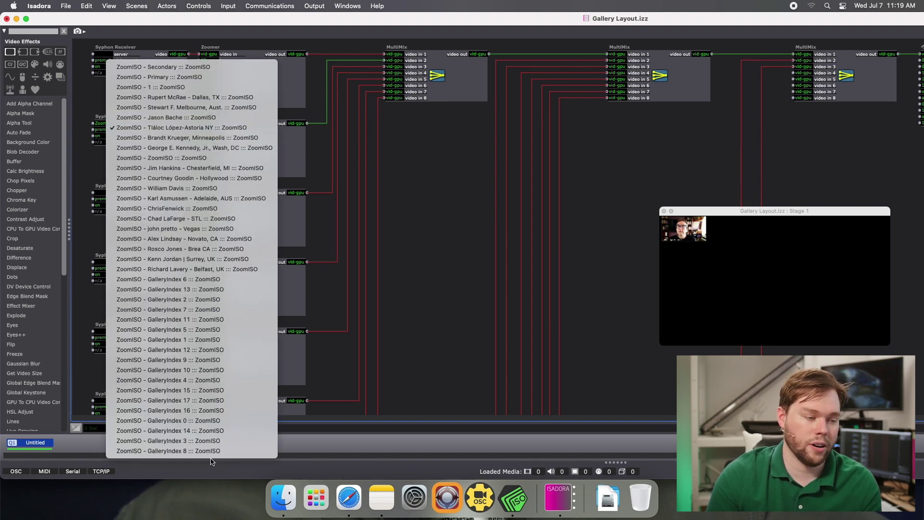
pyautogui.click(168, 339)
pyautogui.click(107, 124)
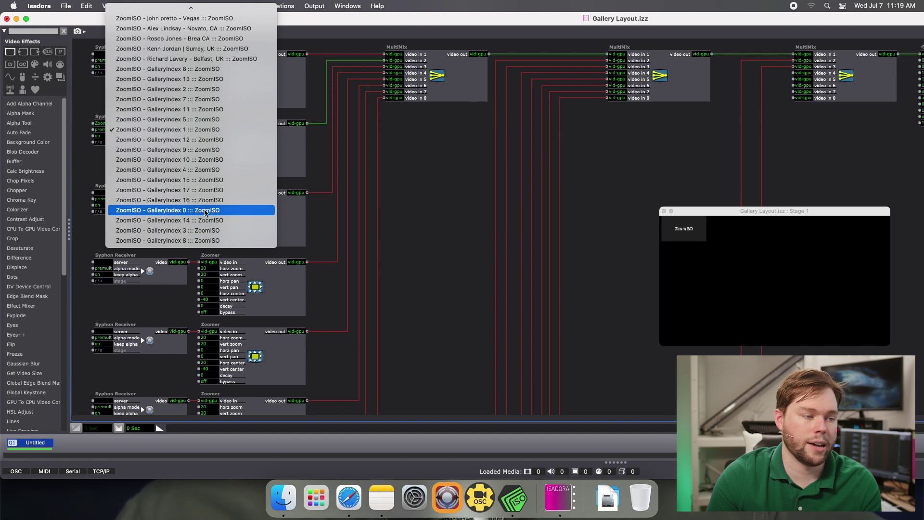
pyautogui.click(154, 212)
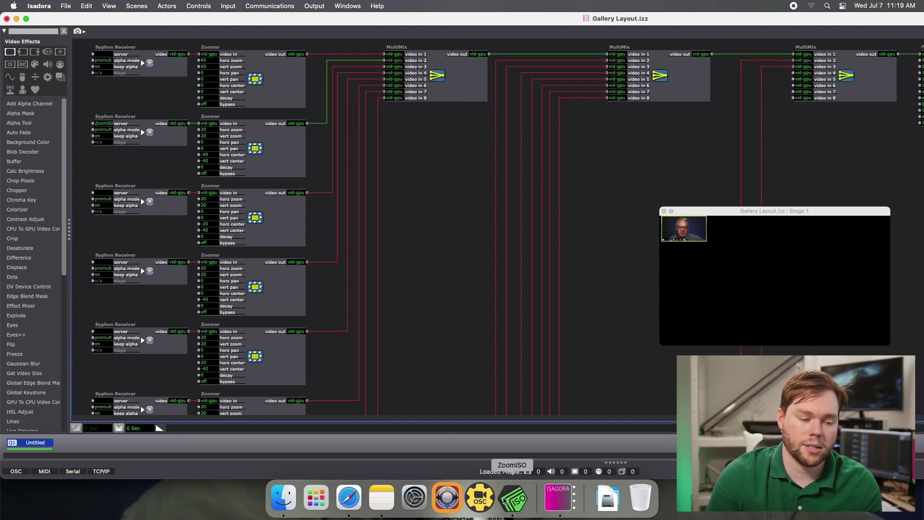
# Bring ZoomISO forward, then return to Isadora's Gallery Layout.izz patch and its Stage window
pyautogui.click(523, 503)
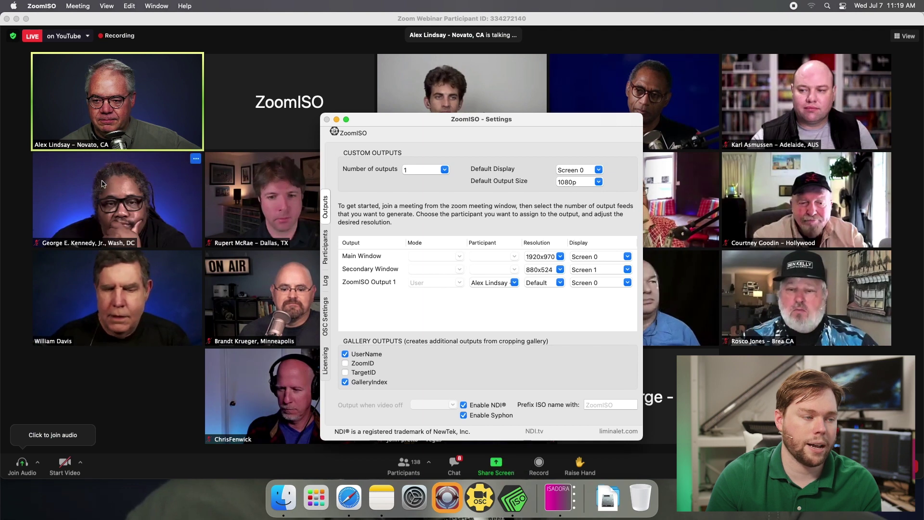
pyautogui.click(129, 243)
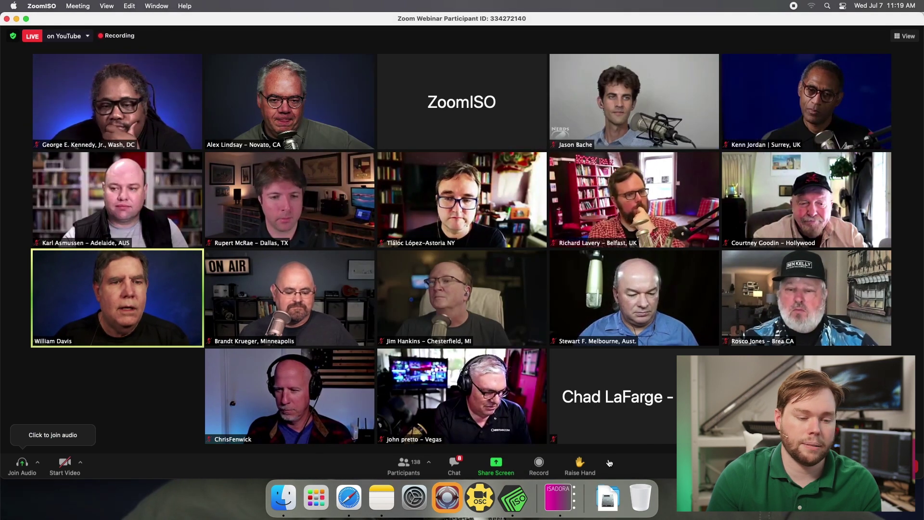
pyautogui.click(558, 497)
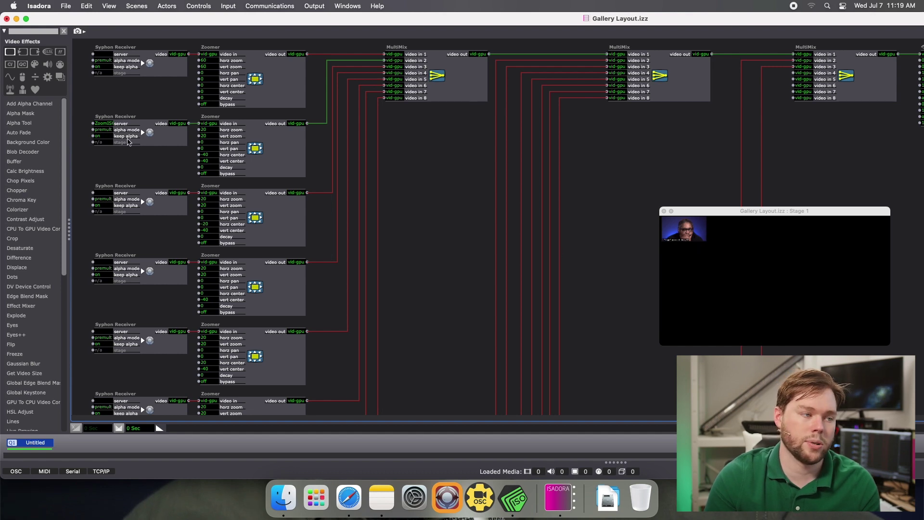
# Feed ZoomISO - 1 into the first Syphon Receiver and check the second receiver's feed
pyautogui.click(105, 58)
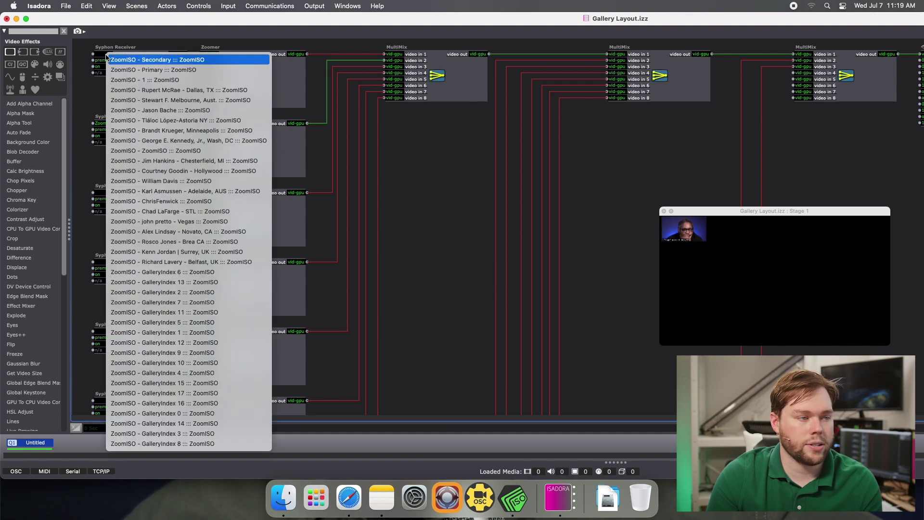
pyautogui.click(160, 83)
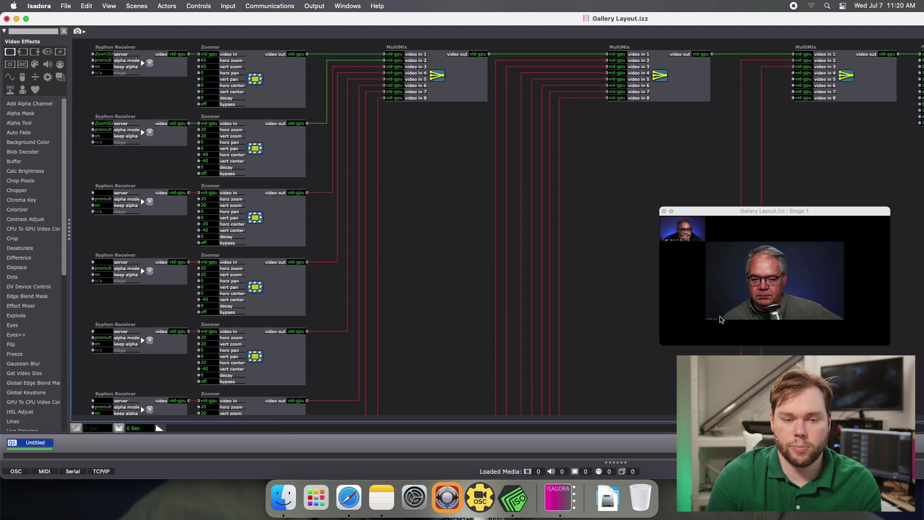
pyautogui.click(107, 125)
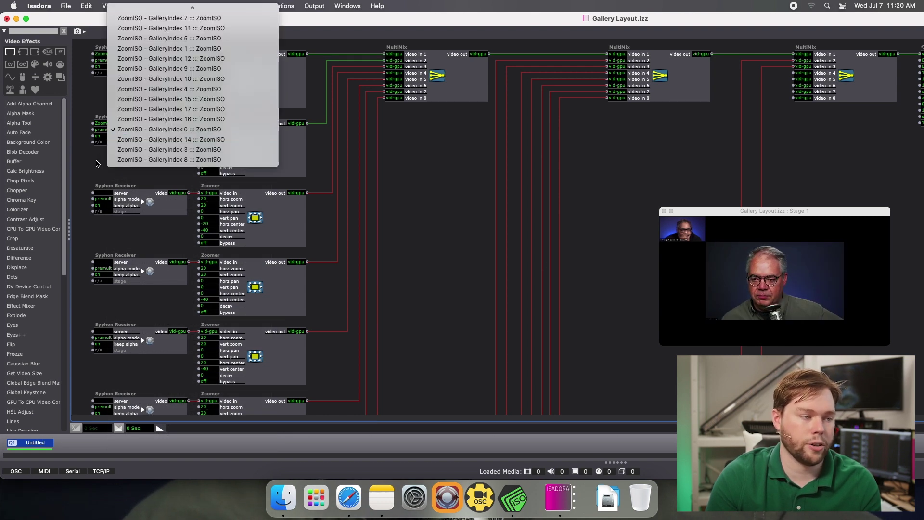
pyautogui.click(96, 202)
# Assign GalleryIndex 12 to the third receiver and gallery feeds to the following receivers
pyautogui.click(101, 193)
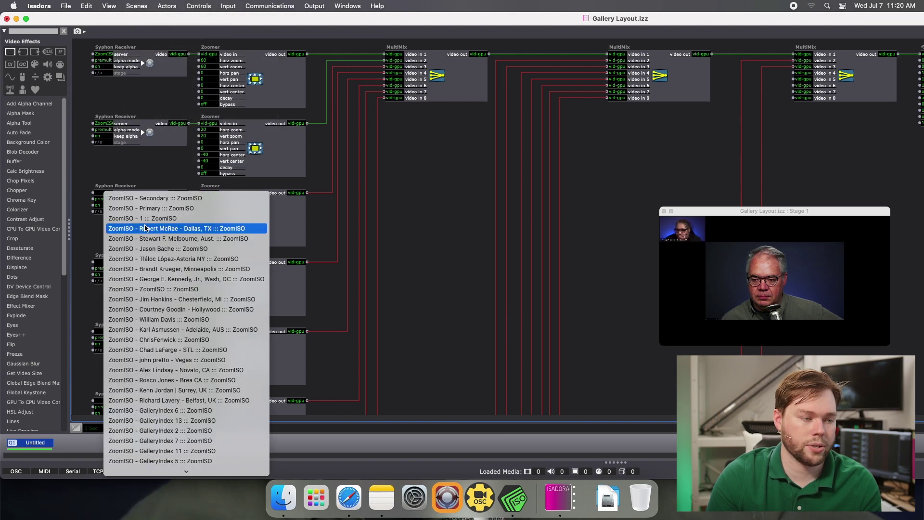
pyautogui.scroll(-5, 186, 260)
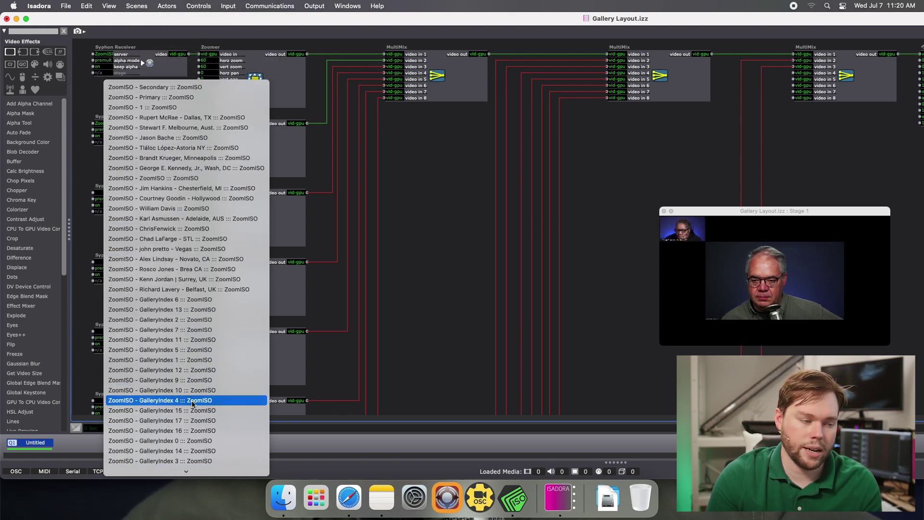
pyautogui.click(194, 369)
pyautogui.scroll(-2, 164, 254)
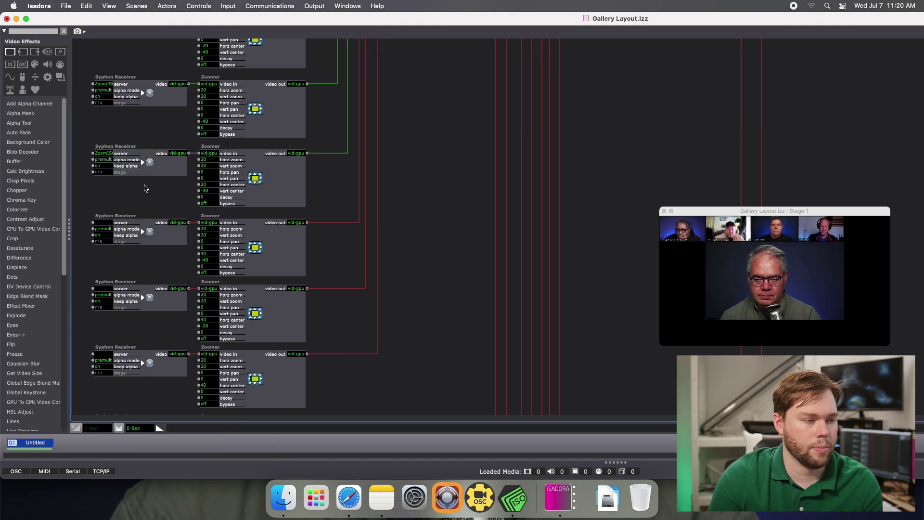
pyautogui.click(104, 354)
pyautogui.click(120, 356)
pyautogui.scroll(-10, 164, 289)
pyautogui.click(103, 349)
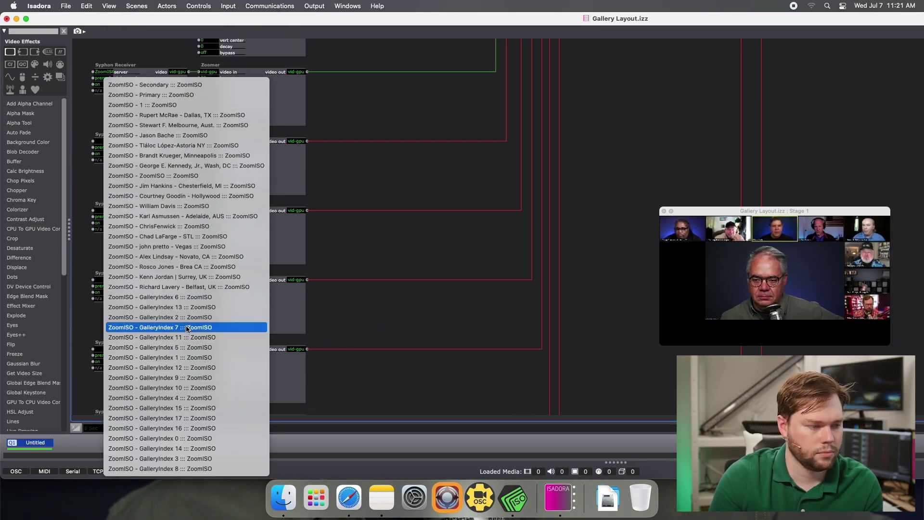
pyautogui.click(120, 326)
pyautogui.click(101, 349)
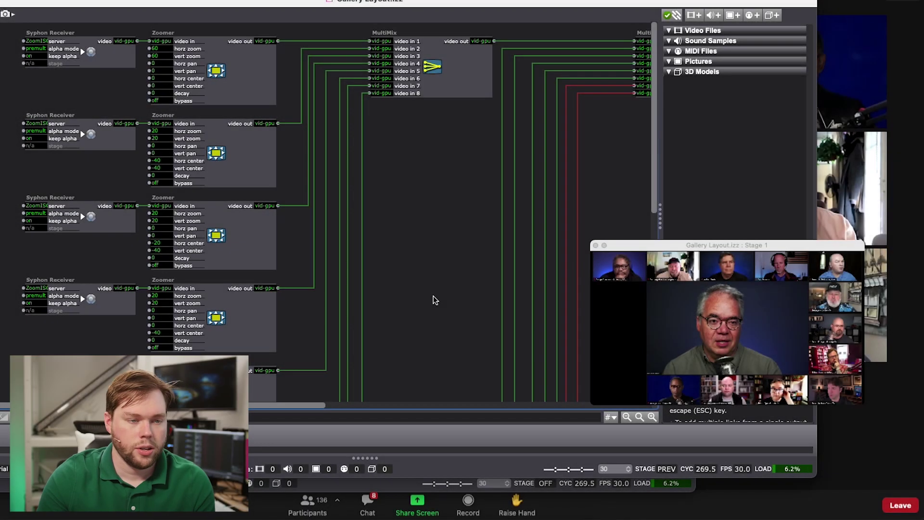
pyautogui.scroll(-15, 392, 303)
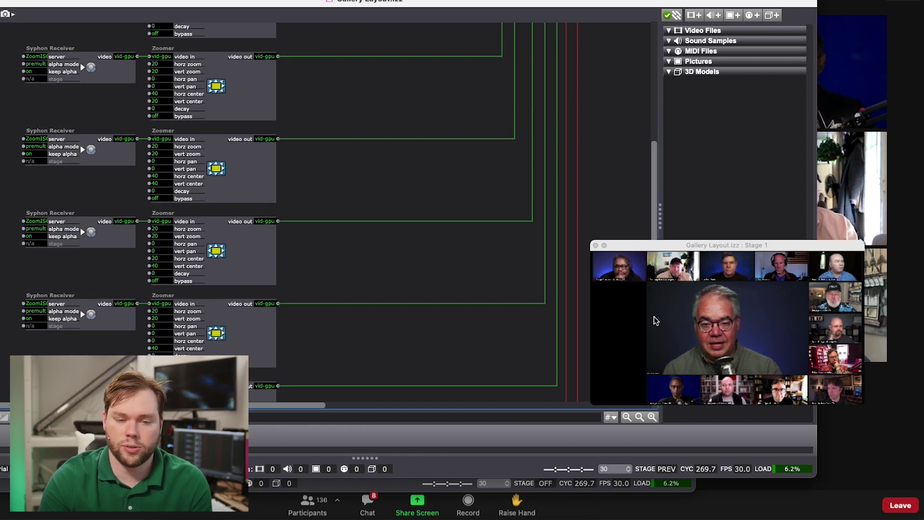
pyautogui.scroll(-10, 383, 288)
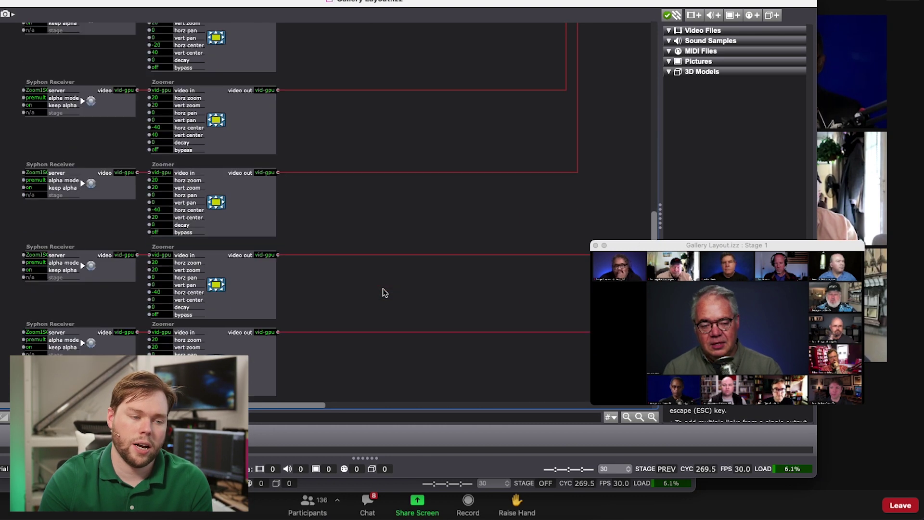
pyautogui.scroll(8, 383, 288)
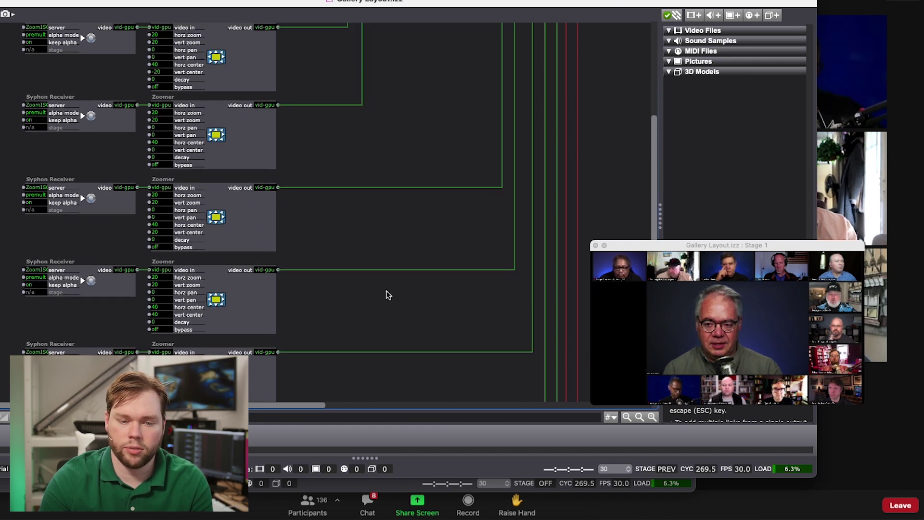
pyautogui.scroll(10, 387, 290)
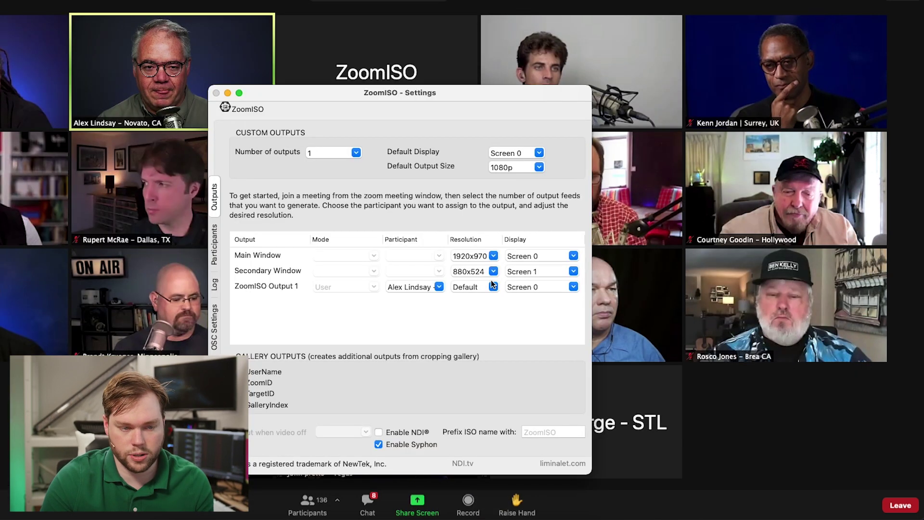
# Assign a different participant to ZoomISO Output 1 and feed GalleryIndex 8 into the second receiver
pyautogui.click(439, 287)
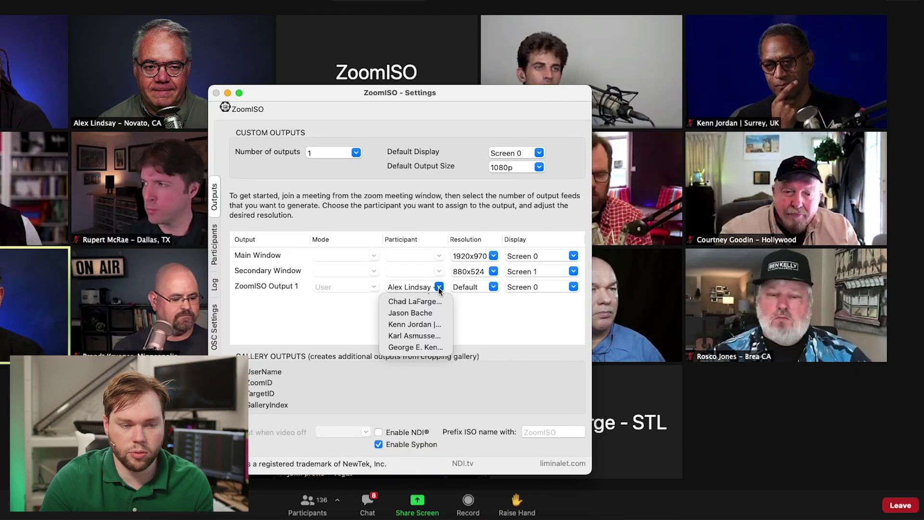
pyautogui.click(414, 335)
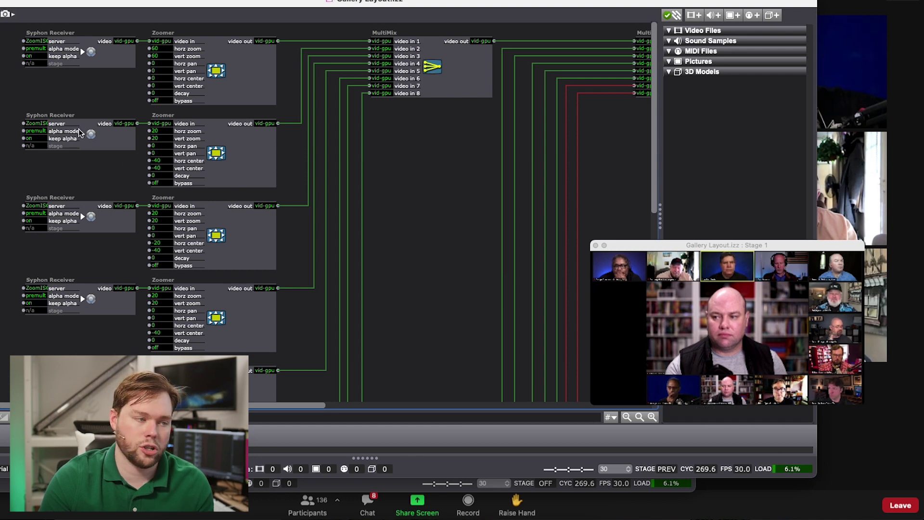
pyautogui.click(60, 123)
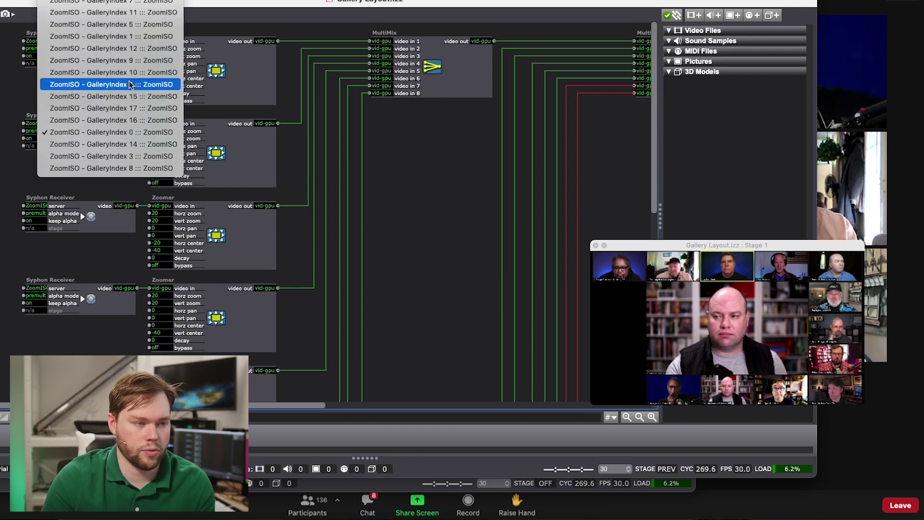
pyautogui.click(138, 168)
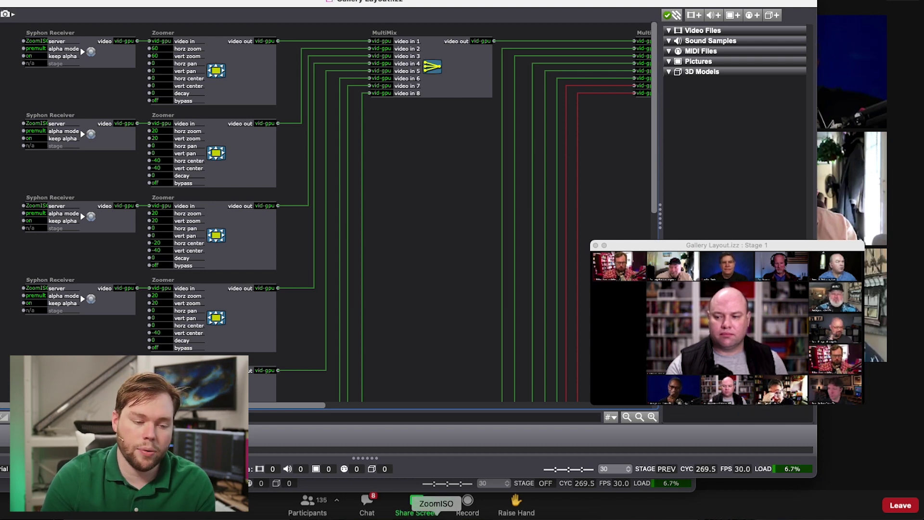
# Bring ZoomISO's settings window in front of Isadora via Show All Windows
pyautogui.rightClick(435, 512)
pyautogui.click(476, 476)
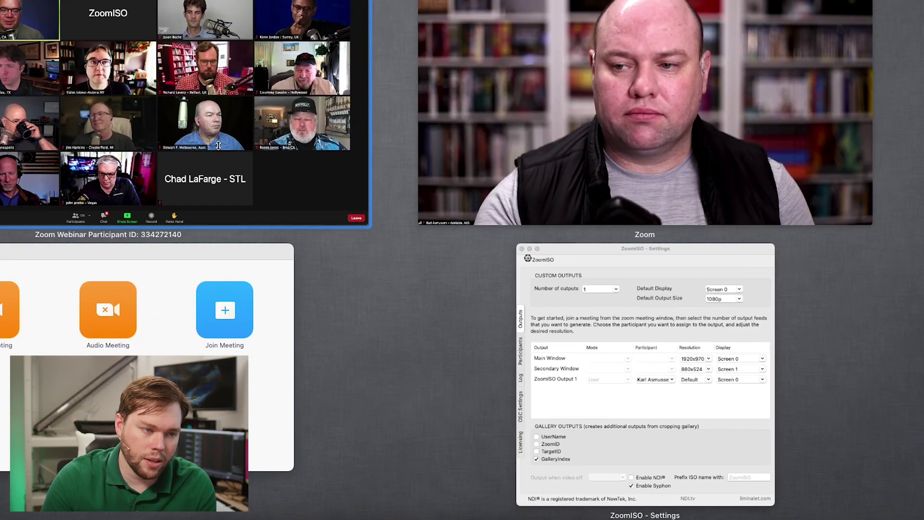
pyautogui.click(606, 339)
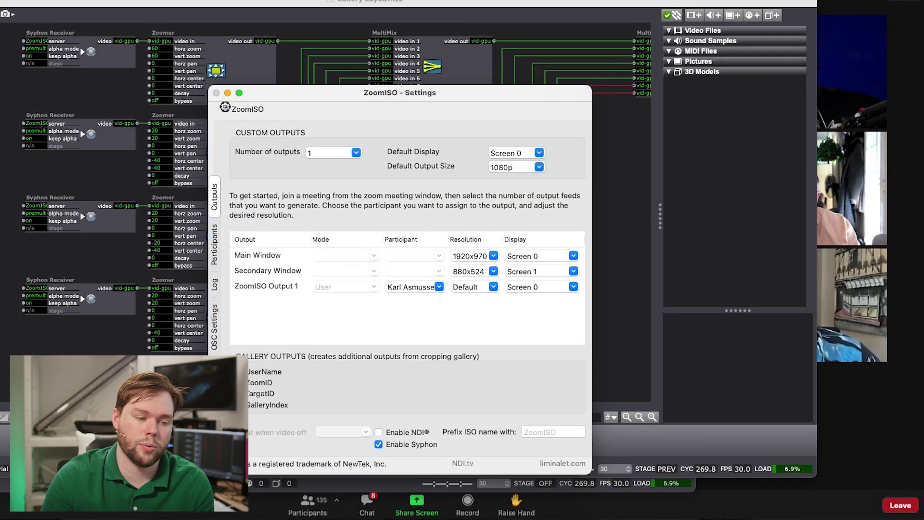